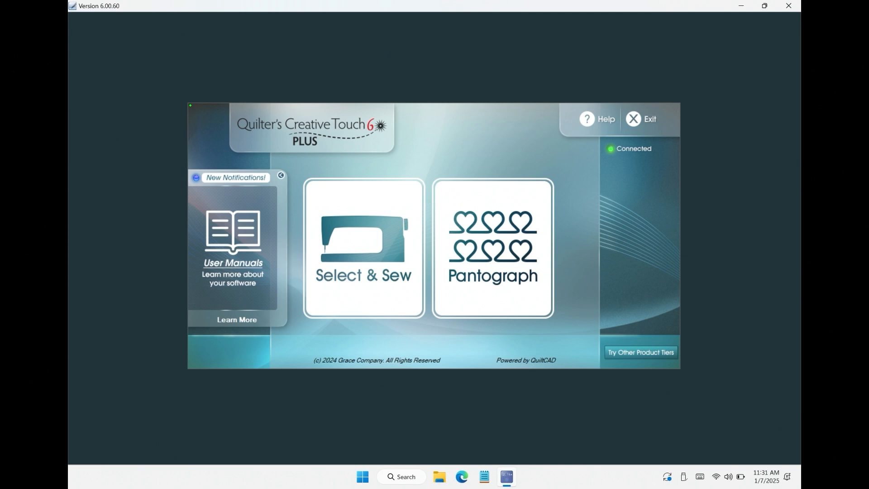
Enter Select & Sew mode and load the block pattern fill 2.gpf for placement.
{"action": "left_click", "coordinate": [365, 248]}
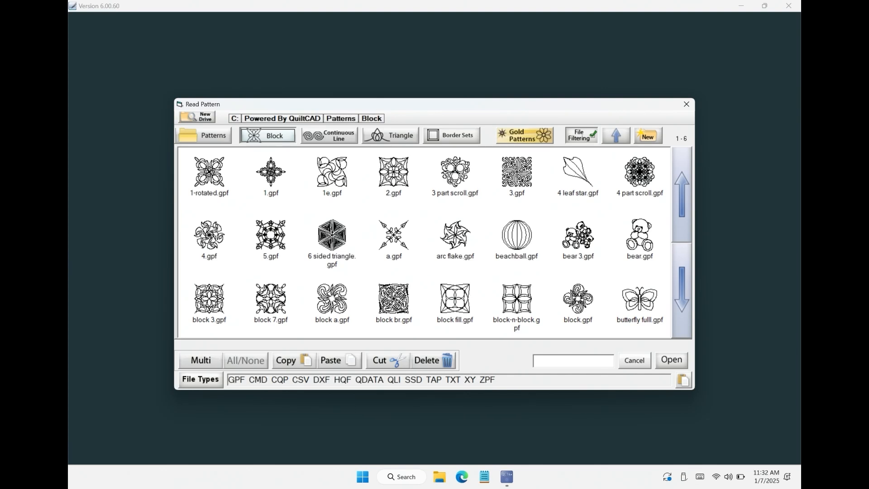
{"action": "scroll", "coordinate": [424, 243], "scroll_direction": "down", "scroll_amount": 1}
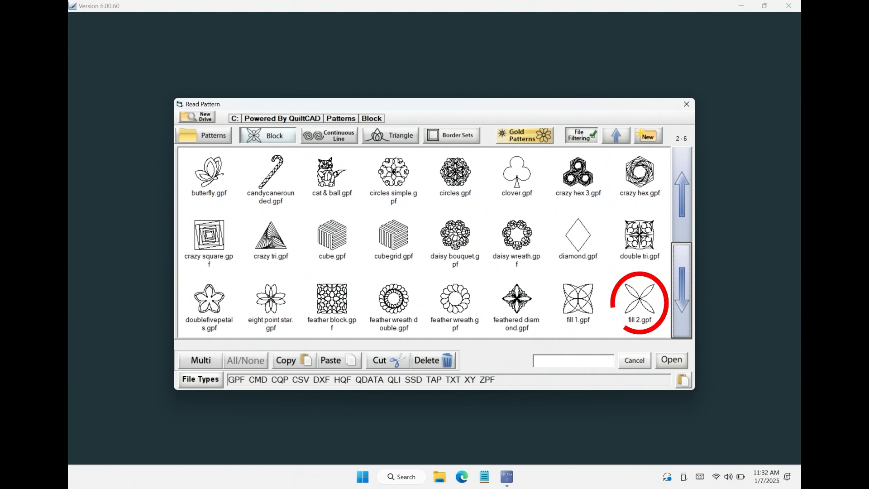
{"action": "left_click", "coordinate": [640, 313]}
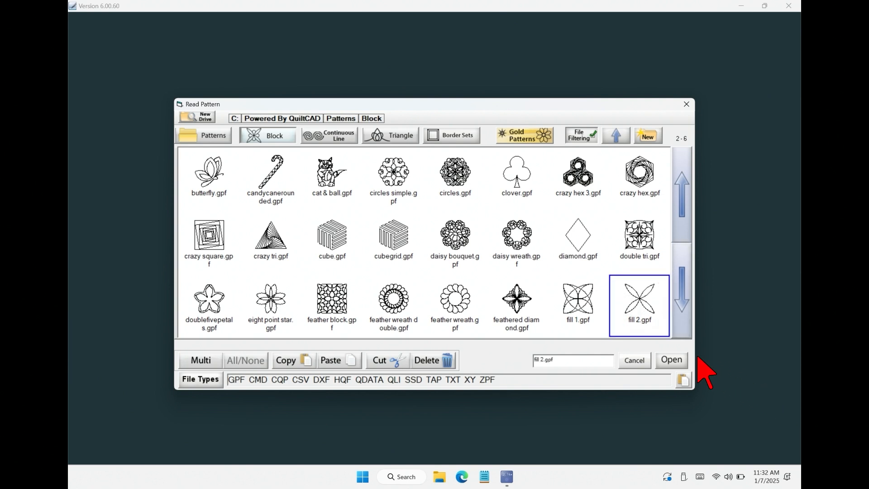
{"action": "left_click", "coordinate": [672, 360]}
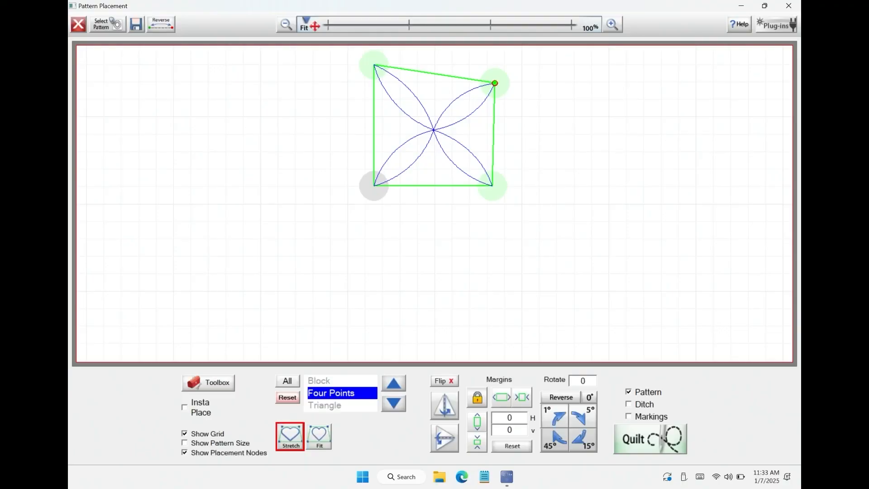
Move the lower-left node of the four-point placement slightly outward, and compare the Stretch and Fit options, ending on Fit.
{"action": "left_click_drag", "start_coordinate": [374, 186], "coordinate": [365, 191]}
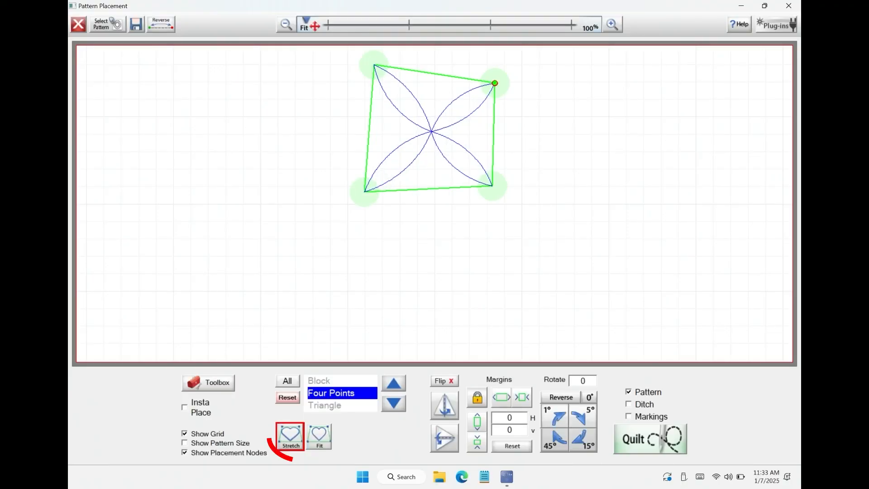
{"action": "left_click", "coordinate": [319, 436]}
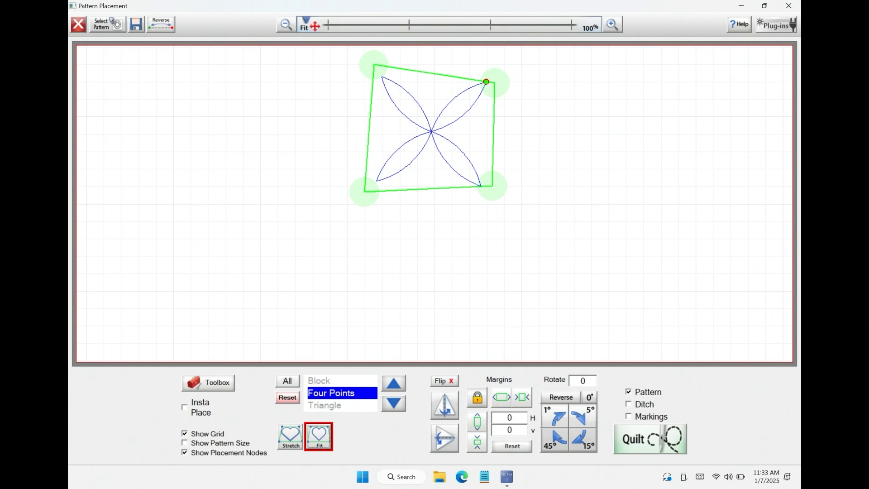
{"action": "left_click", "coordinate": [290, 436]}
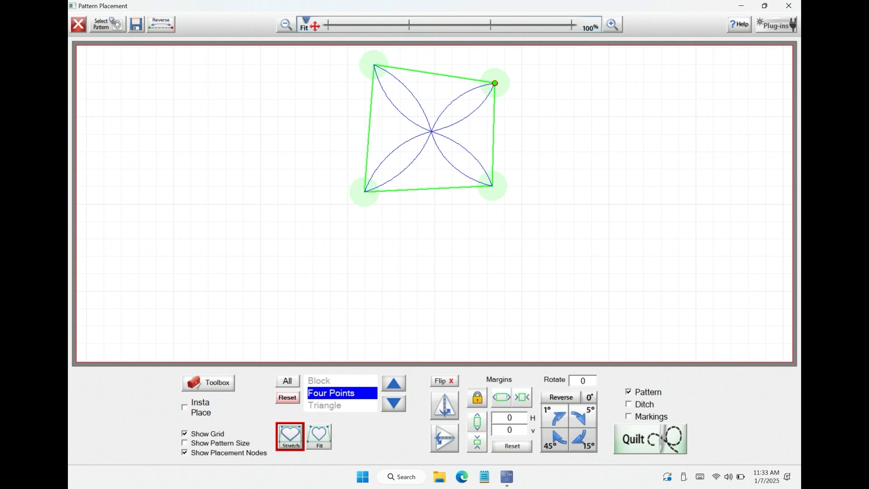
{"action": "left_click", "coordinate": [319, 436]}
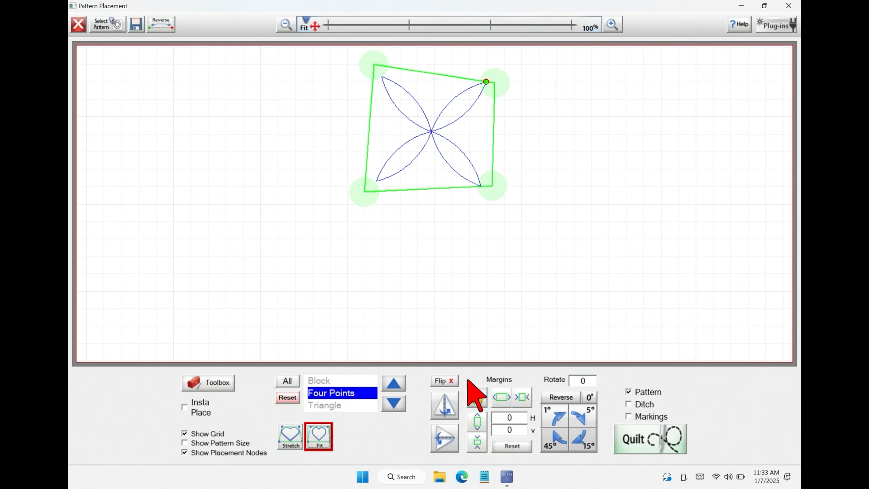
Switch to One Point placement and move the pattern up and to the left by its start point.
{"action": "left_click", "coordinate": [394, 383]}
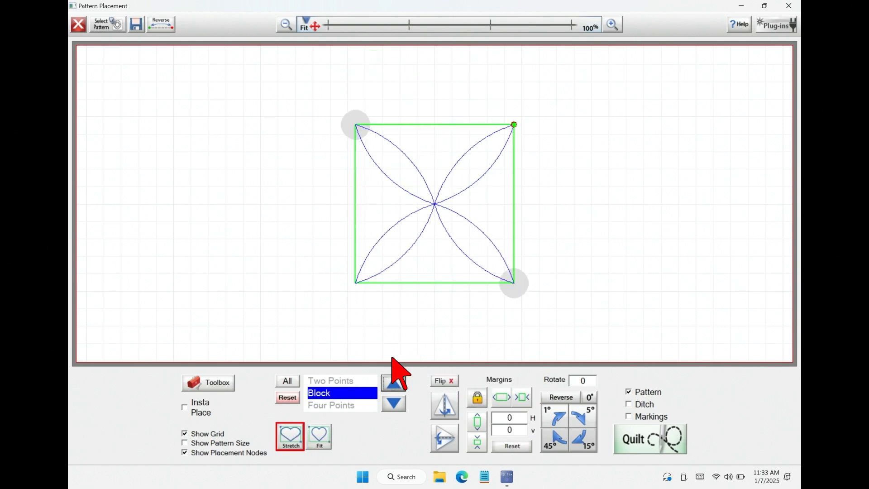
{"action": "left_click", "coordinate": [393, 383]}
{"action": "left_click", "coordinate": [328, 393]}
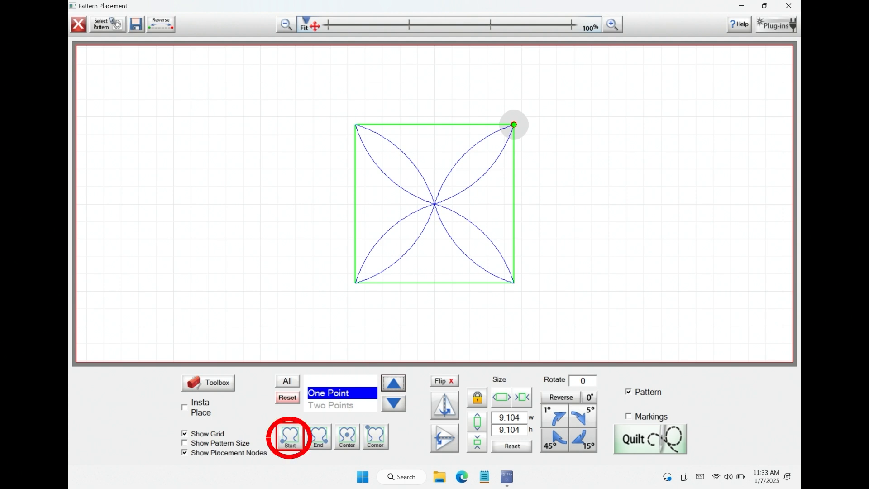
{"action": "left_click_drag", "start_coordinate": [515, 125], "coordinate": [486, 76]}
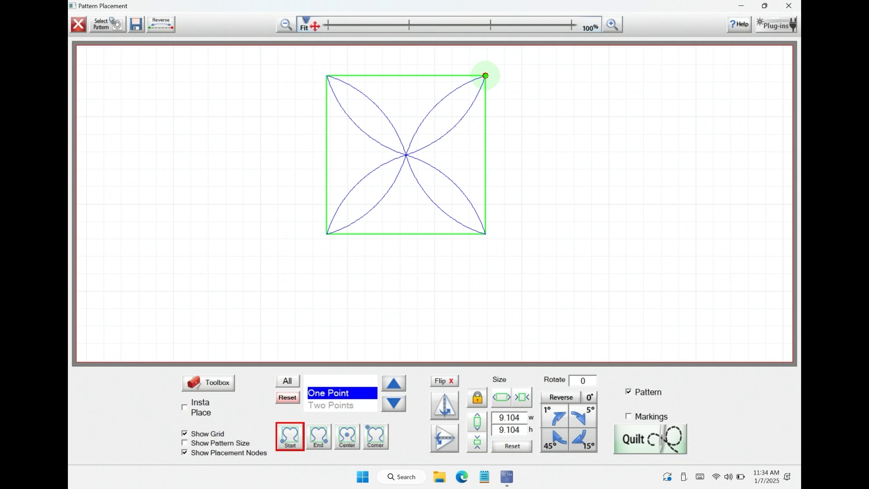
Try the End, Center and Corner anchors, repositioning the pattern near the upper edge by its center.
{"action": "left_click", "coordinate": [319, 437]}
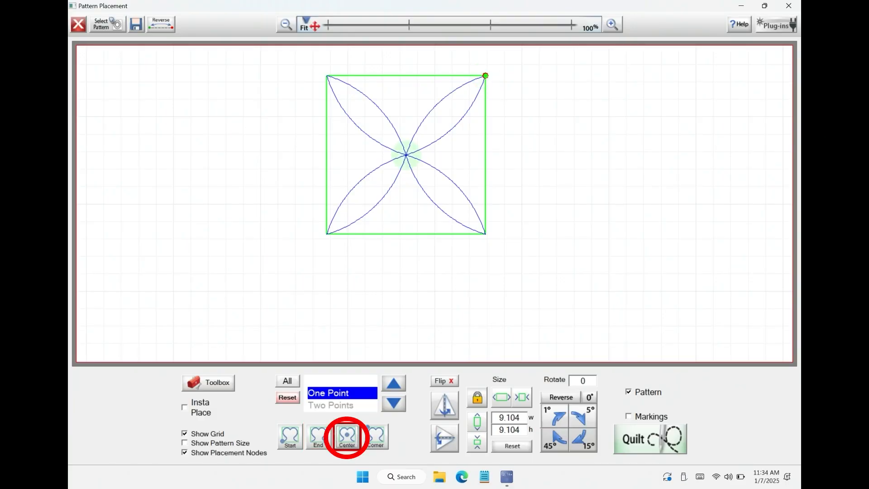
{"action": "left_click", "coordinate": [348, 436]}
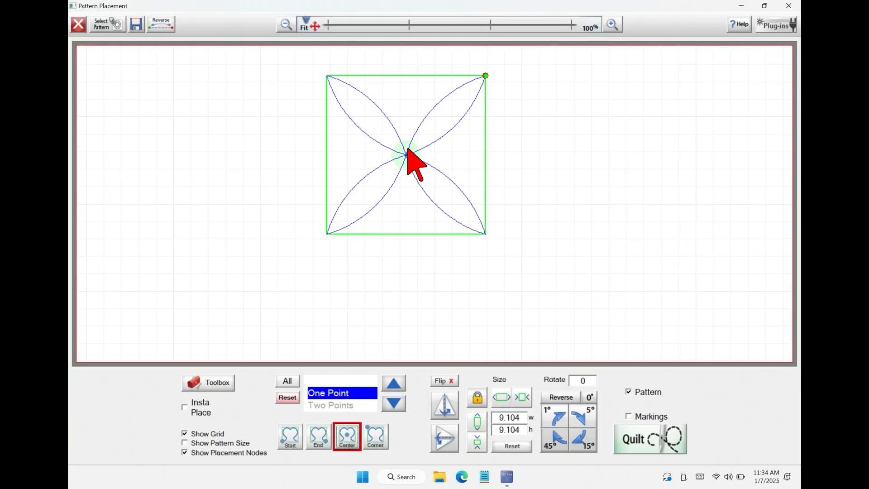
{"action": "left_click", "coordinate": [408, 149]}
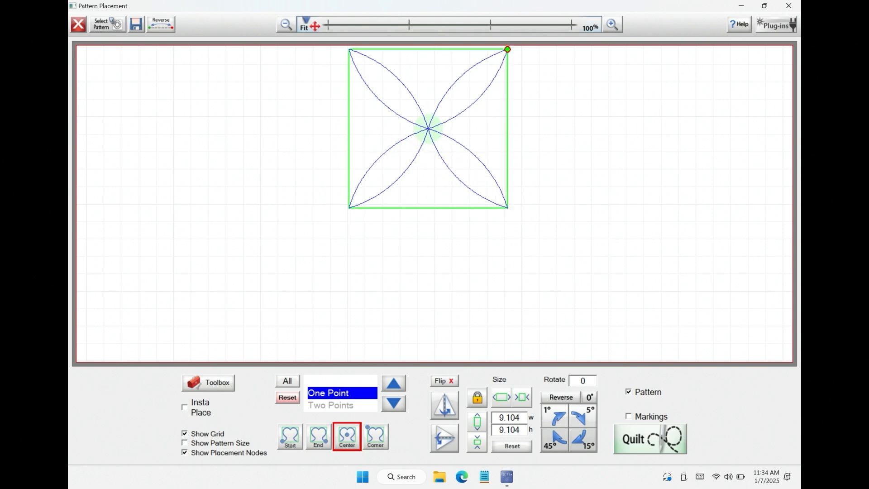
{"action": "left_click", "coordinate": [376, 437]}
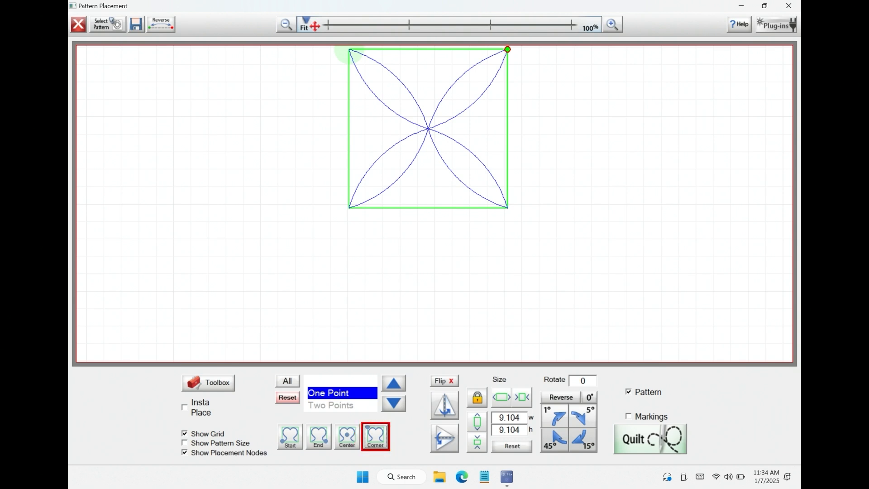
Switch to Two Points placement and try its End Point, Stretch and Fit options.
{"action": "left_click", "coordinate": [394, 403]}
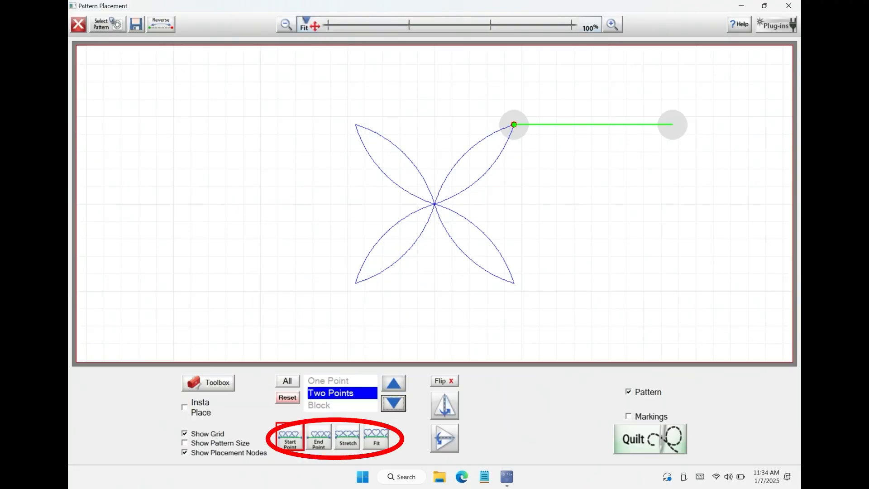
{"action": "left_click", "coordinate": [319, 437]}
{"action": "left_click", "coordinate": [348, 437]}
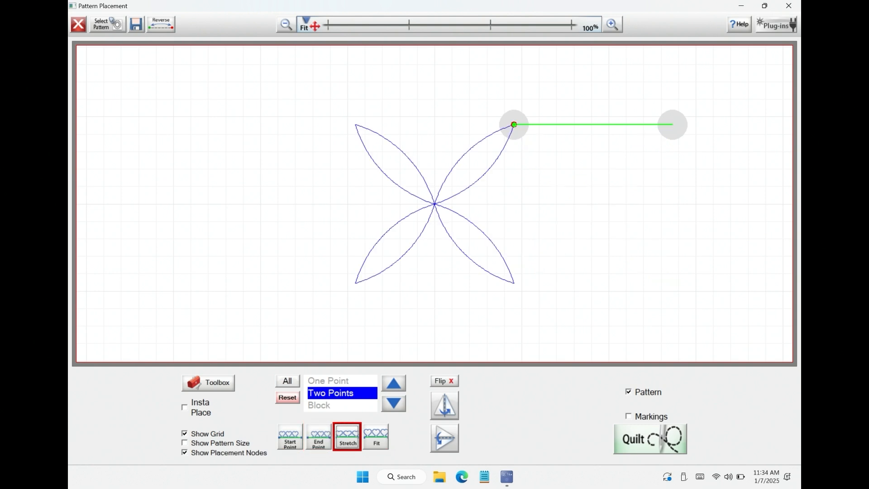
{"action": "left_click", "coordinate": [376, 437]}
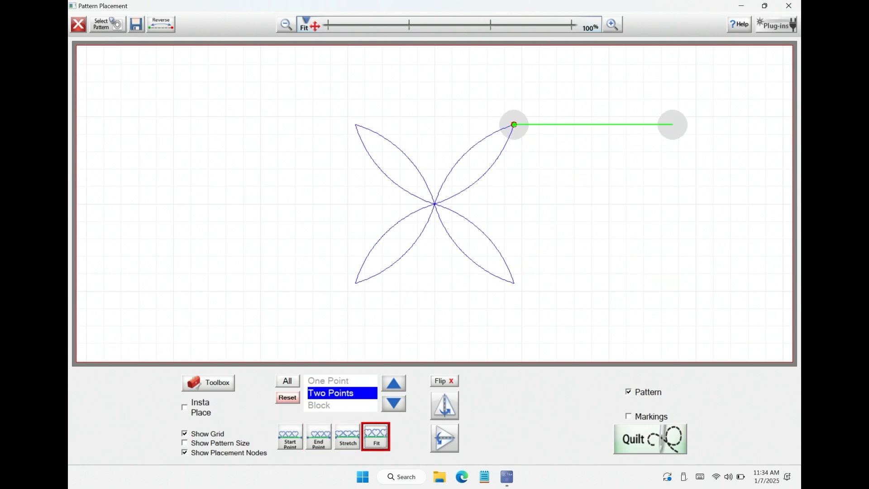
Load the block pattern crazy tri.gpf in Triangle placement, and switch the placement to On Point.
{"action": "left_click", "coordinate": [394, 403]}
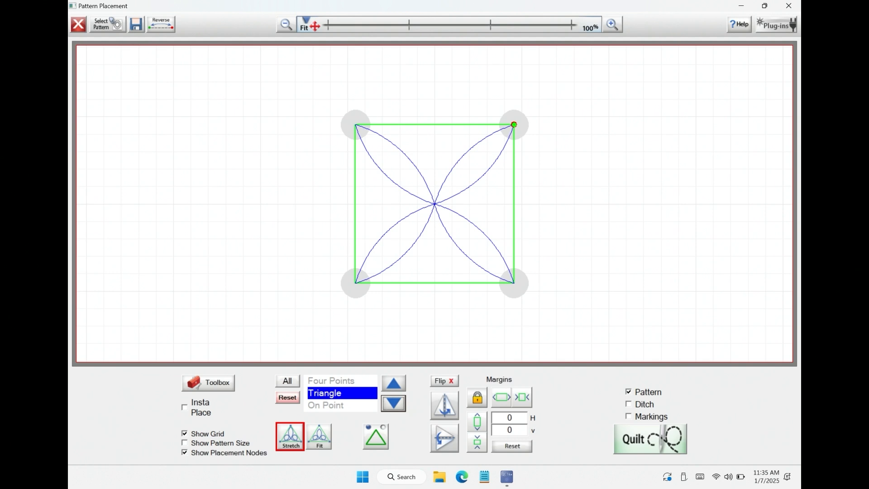
{"action": "left_click", "coordinate": [101, 24]}
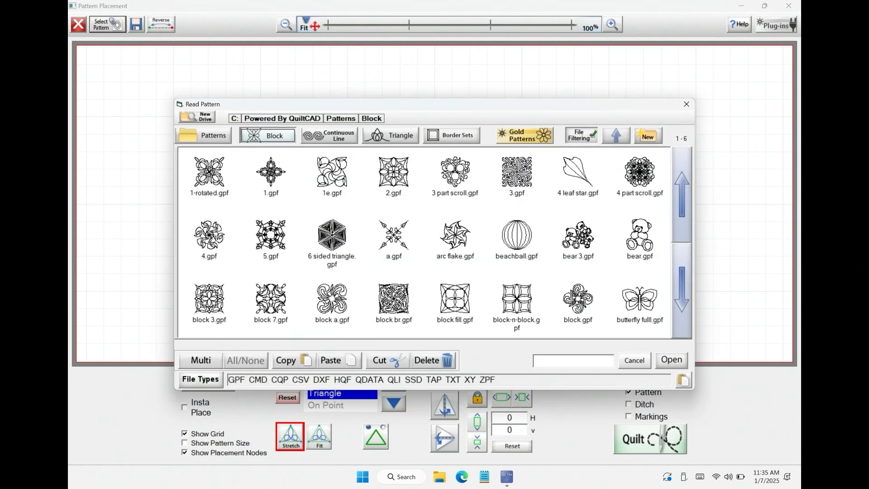
{"action": "left_click", "coordinate": [681, 290]}
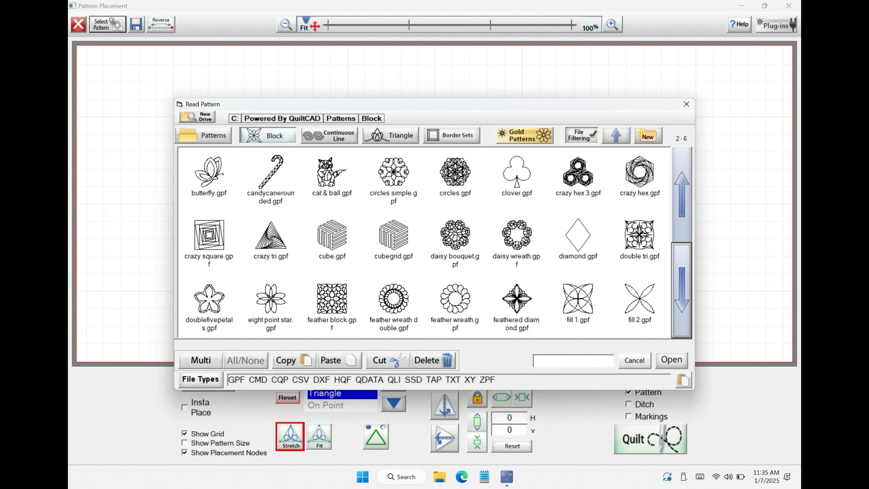
{"action": "left_click", "coordinate": [271, 242]}
{"action": "left_click", "coordinate": [672, 360]}
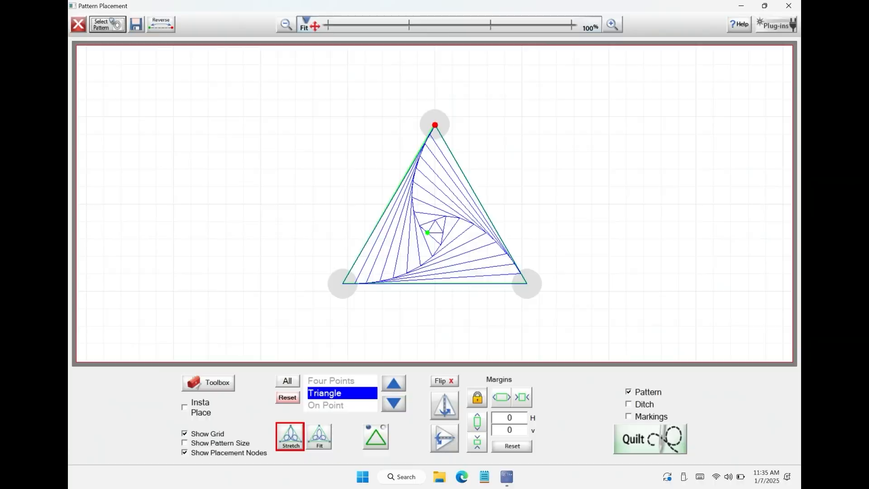
{"action": "left_click", "coordinate": [393, 403]}
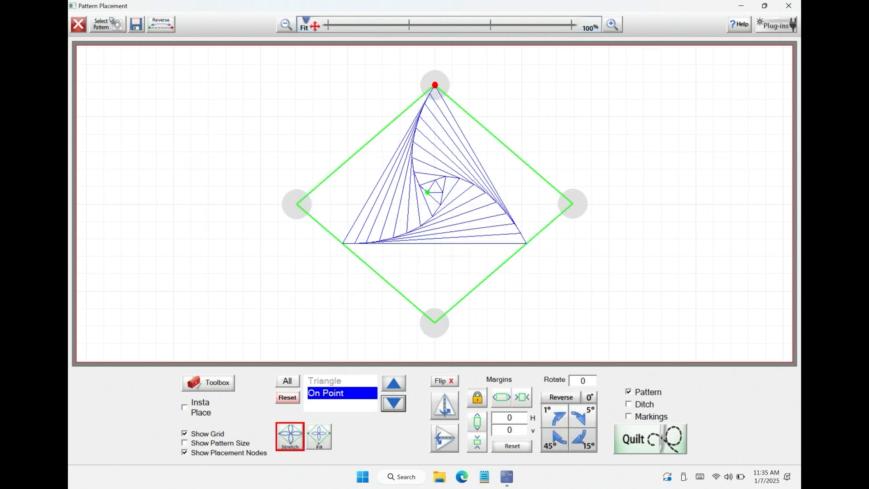
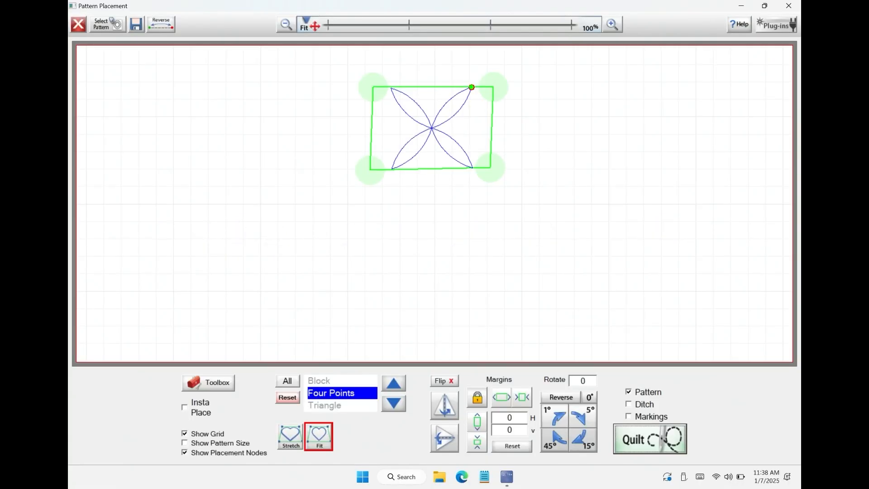
Place the four-petal pattern by its center with One Point placement, and open the Marking Tool.
{"action": "left_click", "coordinate": [394, 383]}
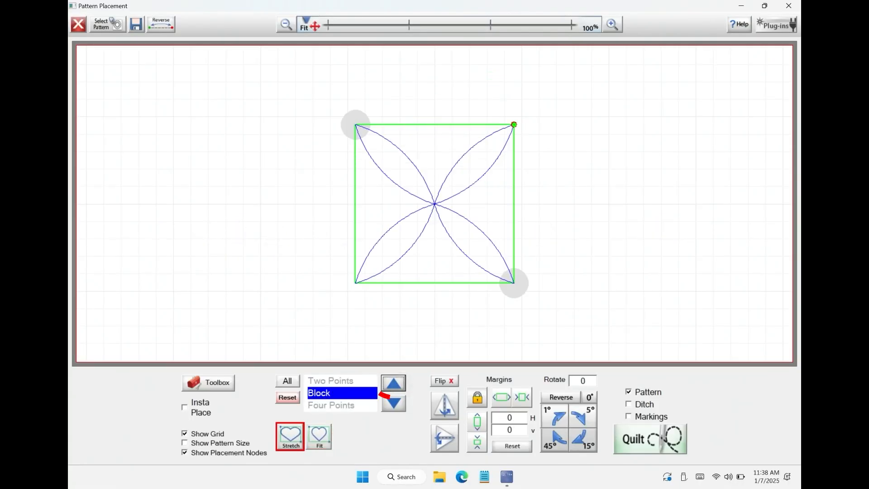
{"action": "left_click", "coordinate": [393, 383]}
{"action": "left_click", "coordinate": [393, 383]}
{"action": "left_click", "coordinate": [434, 204]}
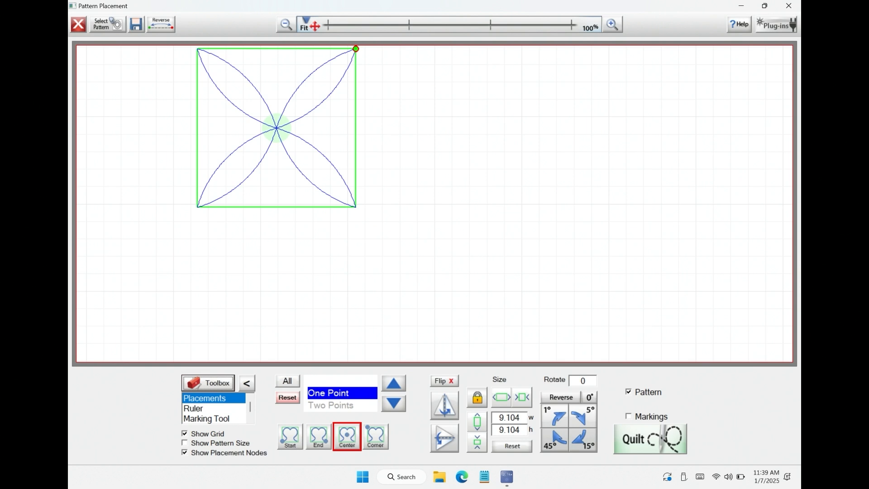
{"action": "left_click", "coordinate": [206, 418]}
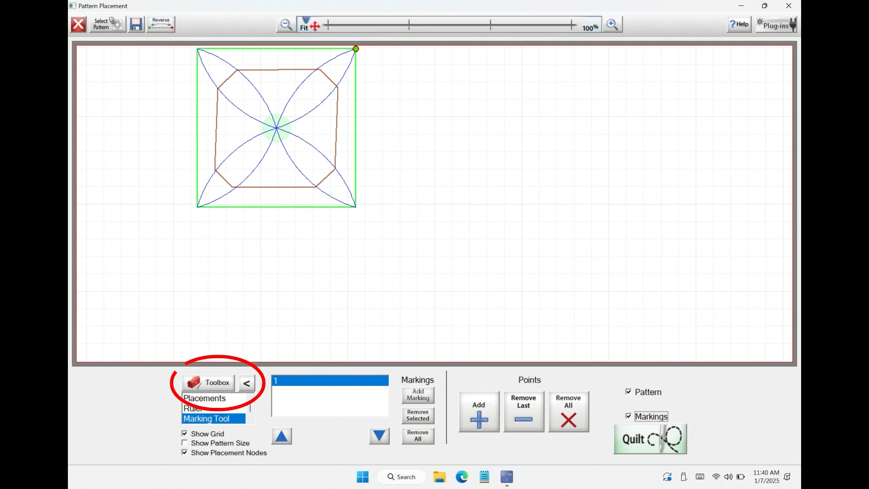
Return to Placements and shrink the pattern proportionally to 5.354 by 5.354 so it fits inside the marked boundary.
{"action": "left_click", "coordinate": [205, 399]}
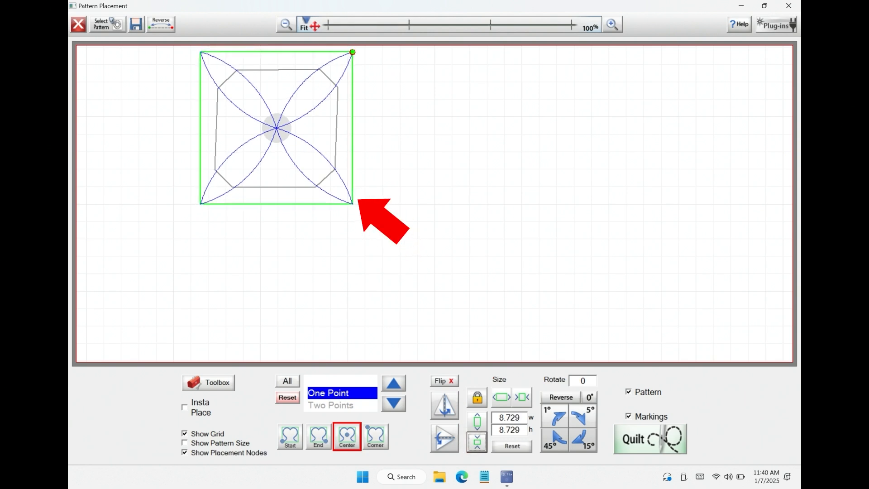
{"action": "left_click", "coordinate": [477, 442]}
{"action": "left_click", "coordinate": [478, 442]}
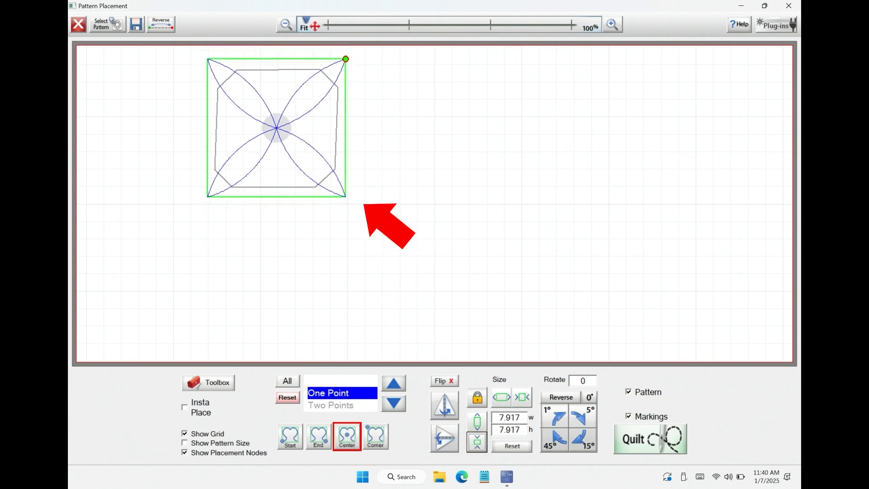
{"action": "left_click", "coordinate": [477, 443]}
{"action": "left_click", "coordinate": [477, 442]}
{"action": "left_click", "coordinate": [477, 442]}
{"action": "left_click", "coordinate": [478, 443]}
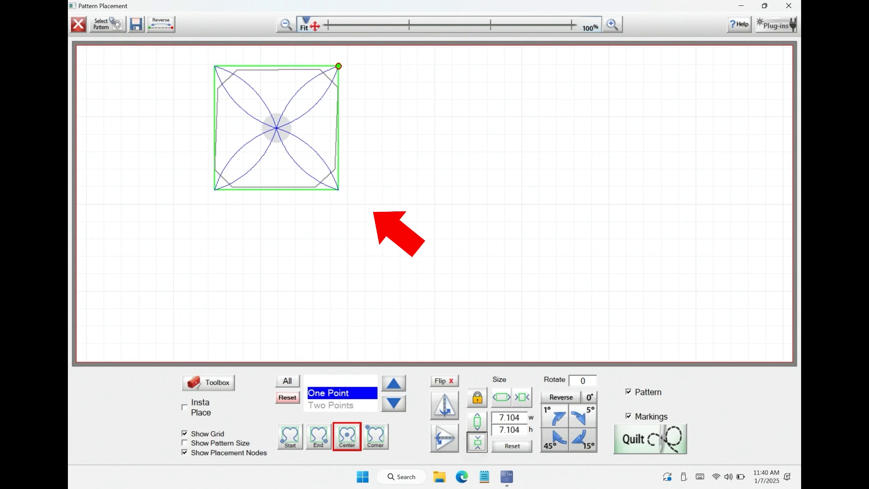
{"action": "left_click", "coordinate": [478, 442]}
{"action": "left_click", "coordinate": [477, 442]}
{"action": "left_click", "coordinate": [477, 443]}
{"action": "left_click", "coordinate": [478, 442]}
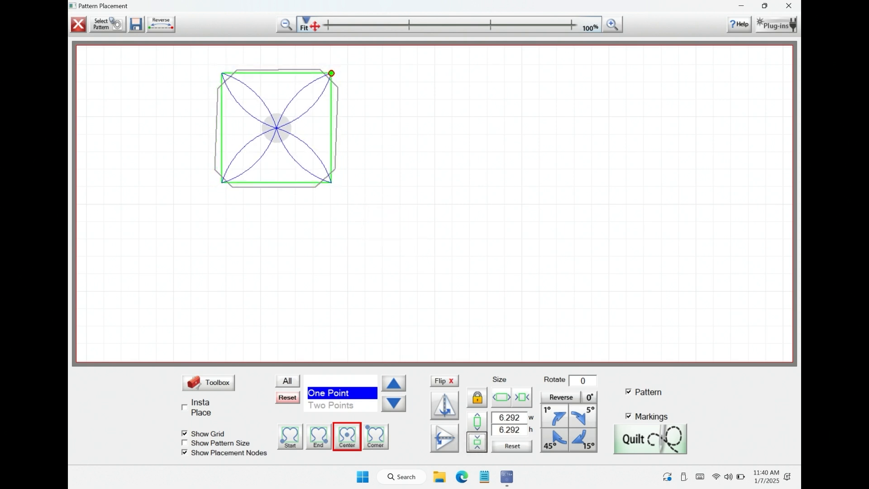
{"action": "left_click", "coordinate": [478, 443]}
{"action": "left_click", "coordinate": [477, 443]}
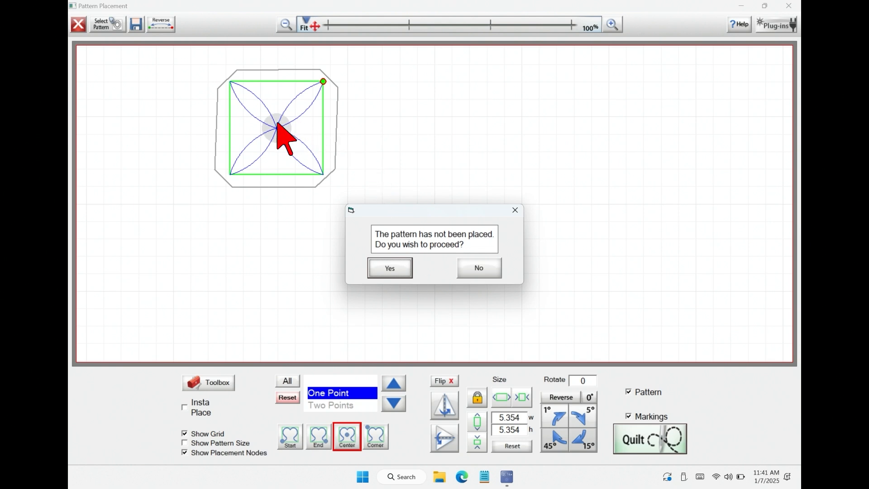
Dismiss the unplaced-pattern prompt and send the centered pattern with its marking to the quilting interface.
{"action": "key", "text": "Escape"}
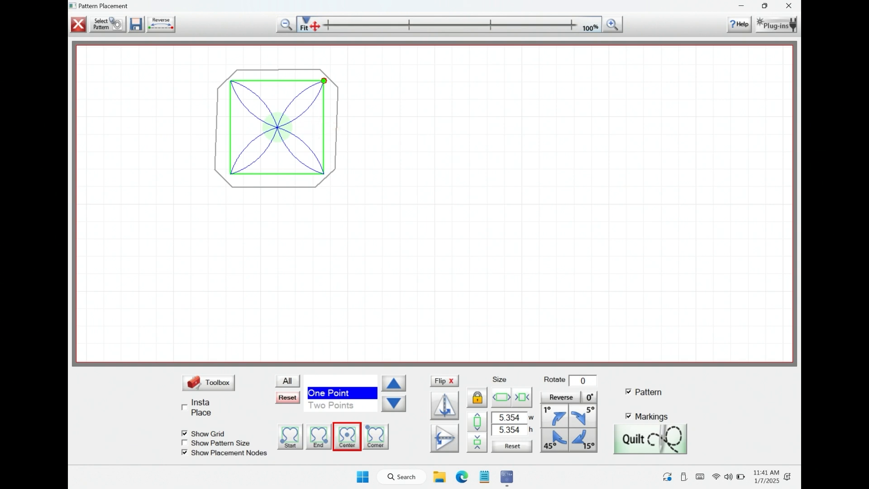
{"action": "left_click", "coordinate": [651, 438]}
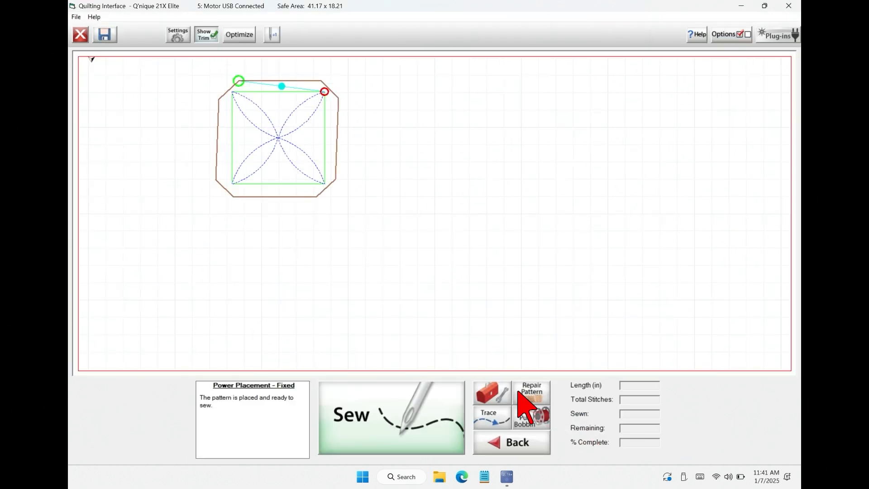
Use the quilting toolbox to turn the marked boundary into a stitch line, and start sewing.
{"action": "left_click", "coordinate": [494, 393]}
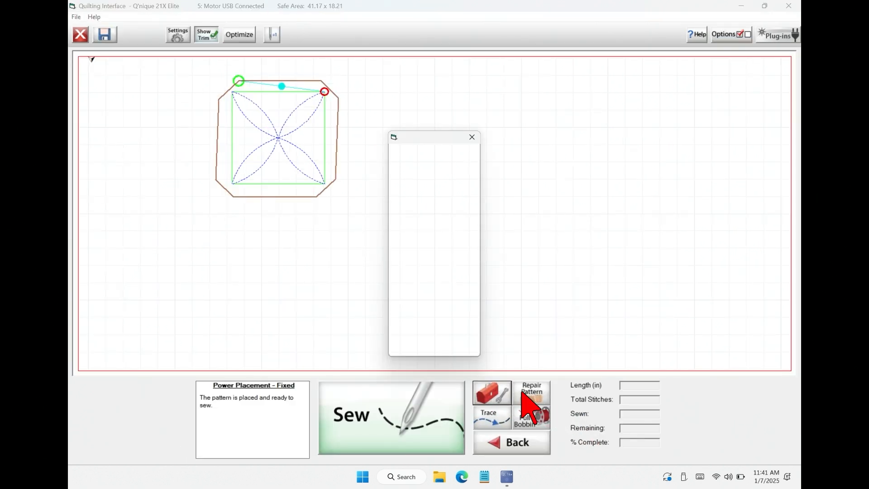
{"action": "left_click", "coordinate": [444, 178]}
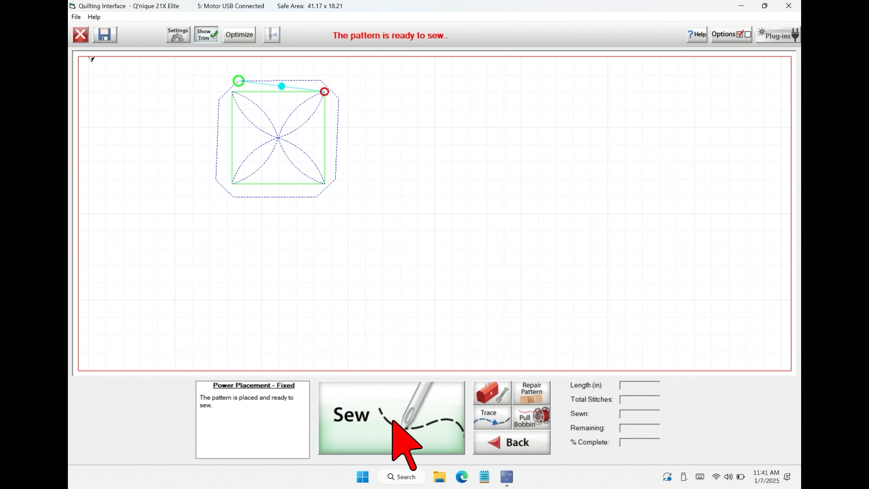
{"action": "left_click", "coordinate": [393, 422]}
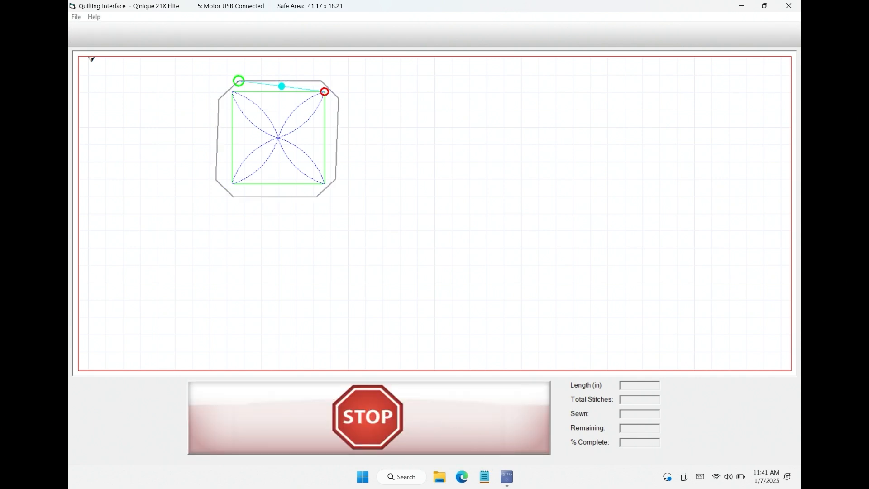